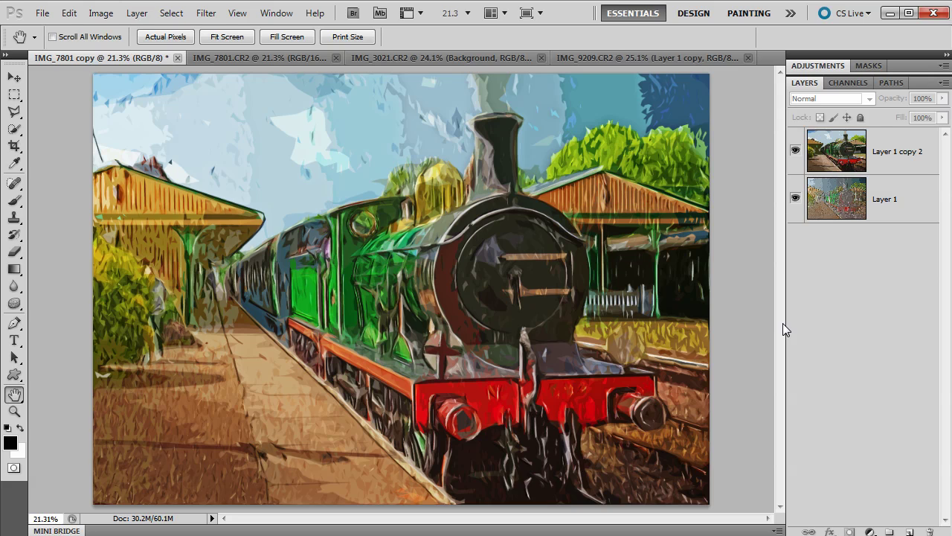
Convert the IMG_7801.CR2 train photo from 16 to 8 bits per channel.
left_click(237, 57)
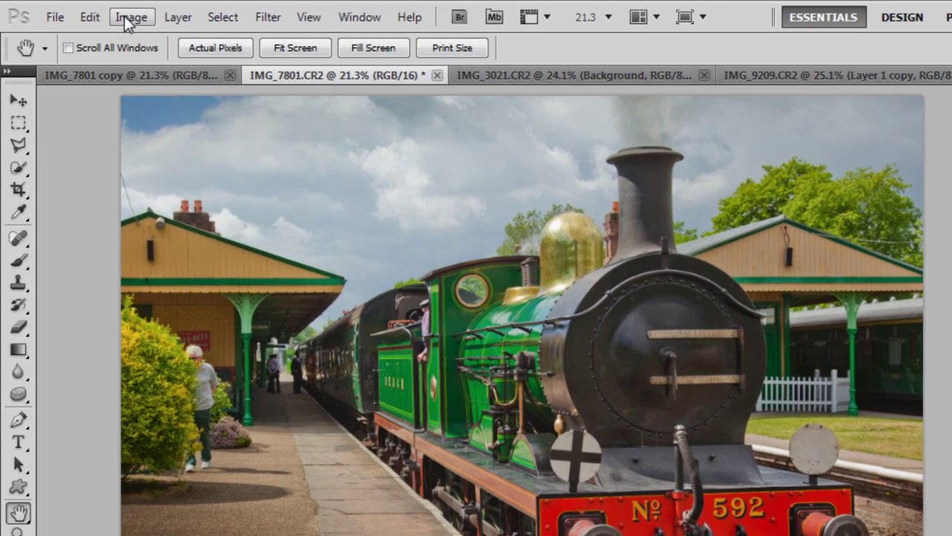
left_click(127, 20)
mouse_move(145, 37)
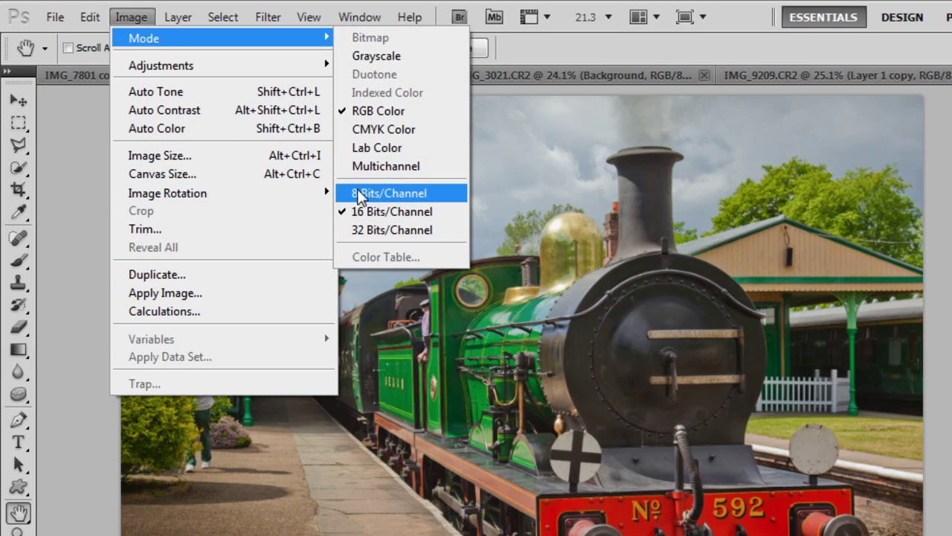
left_click(385, 193)
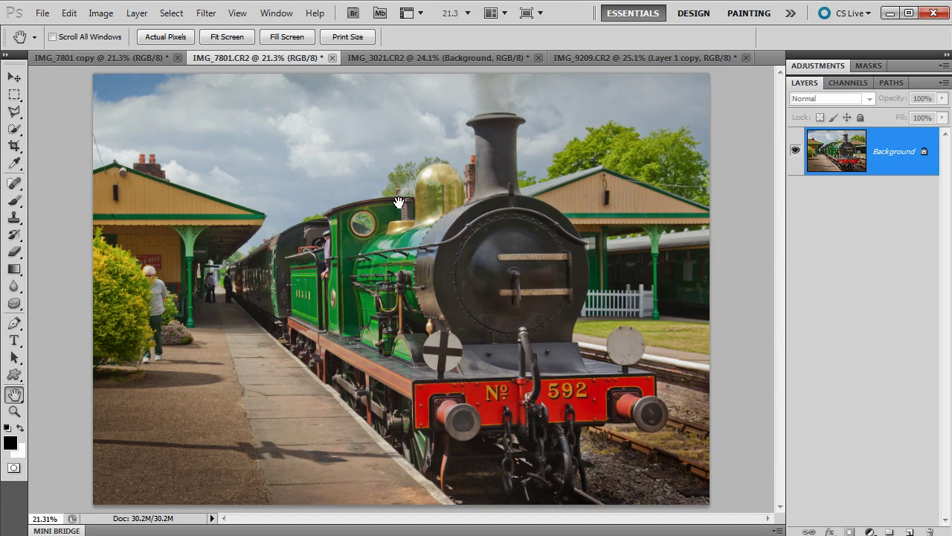
left_click(96, 14)
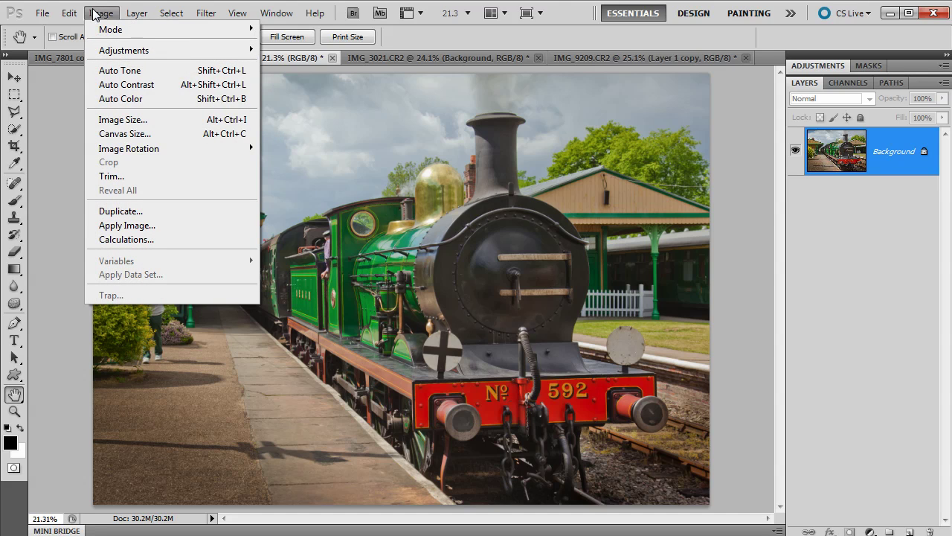
left_click(130, 119)
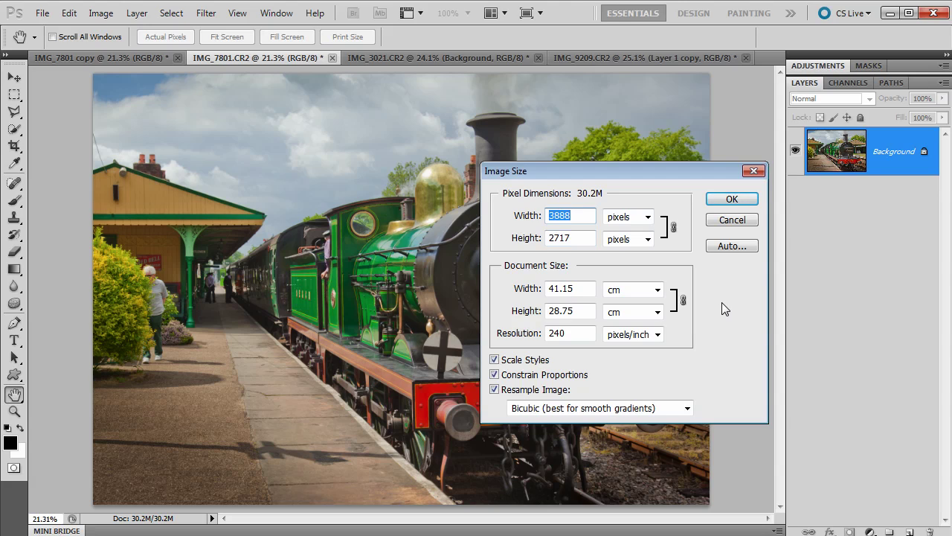
left_click(718, 223)
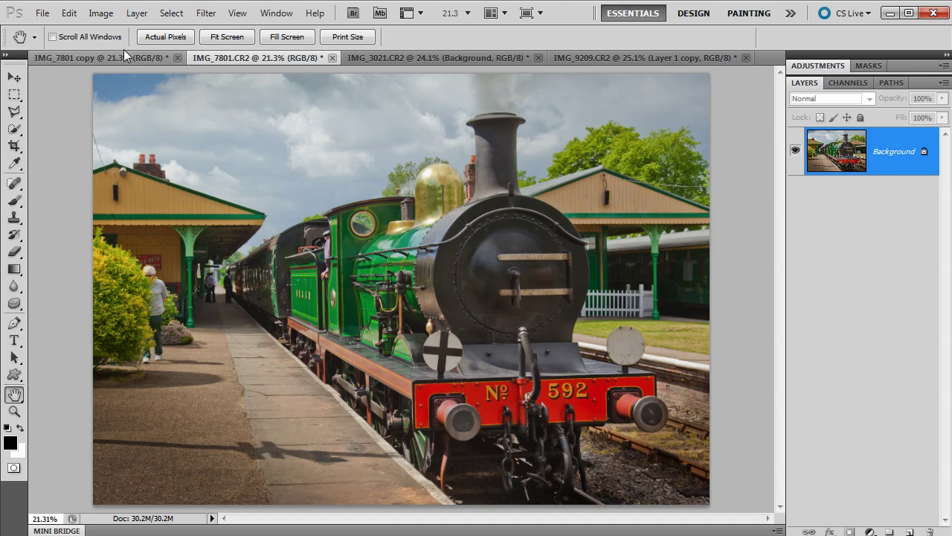
Duplicate the Background layer twice to create two Background copy layers.
left_click(136, 13)
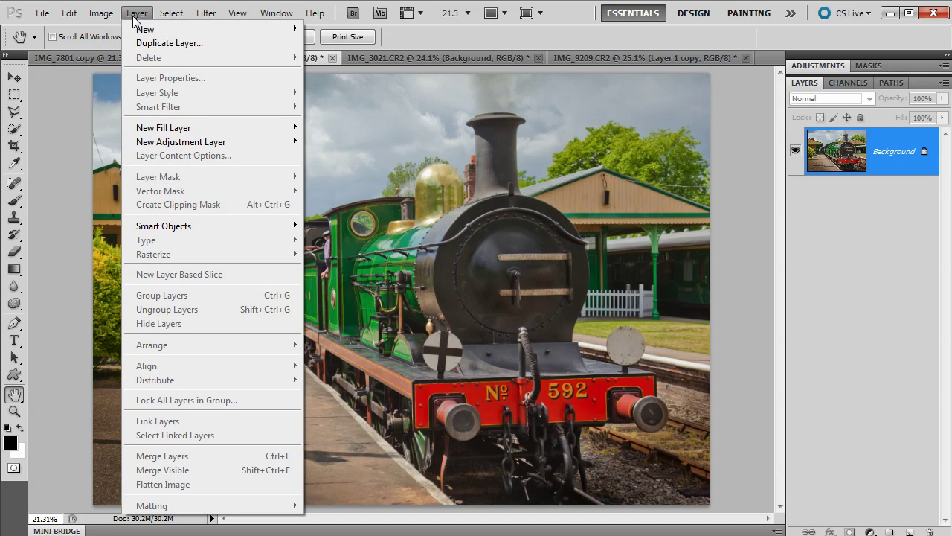
left_click(150, 43)
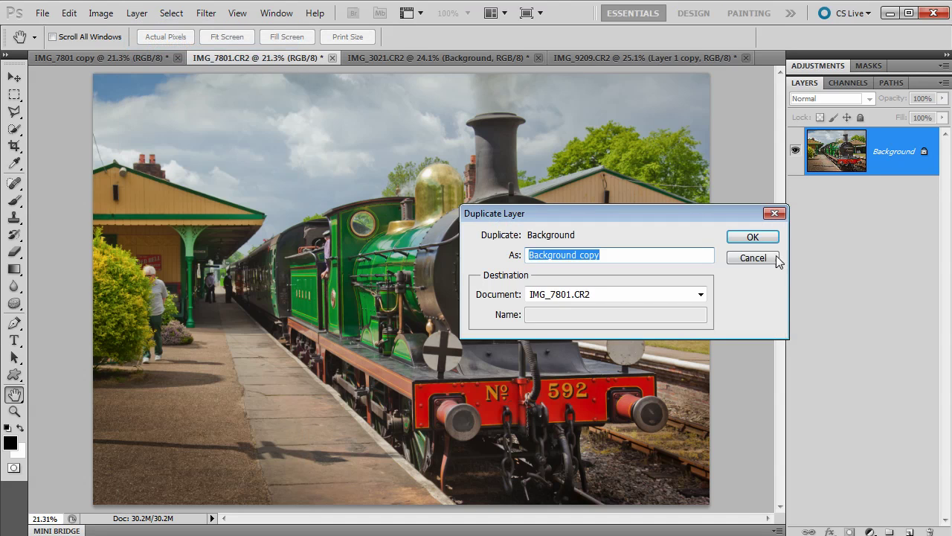
left_click(751, 236)
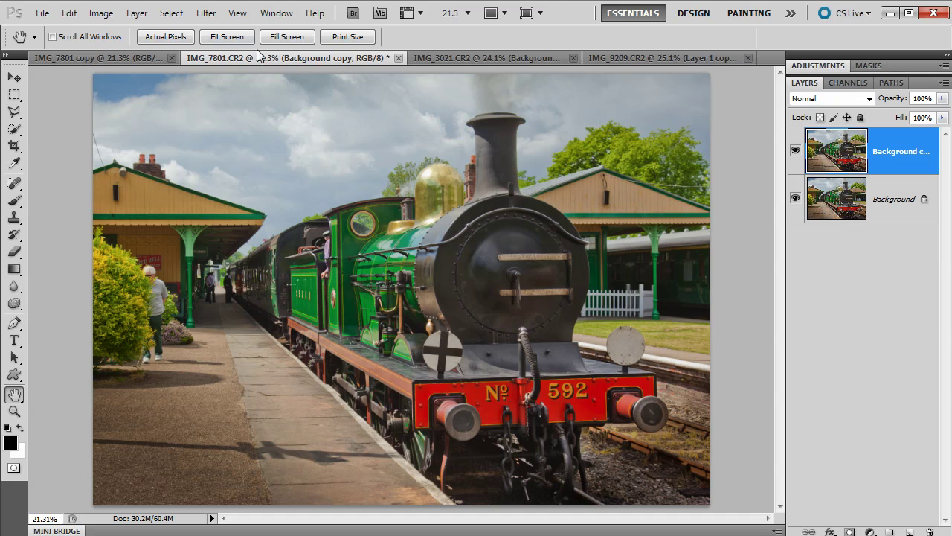
left_click(136, 13)
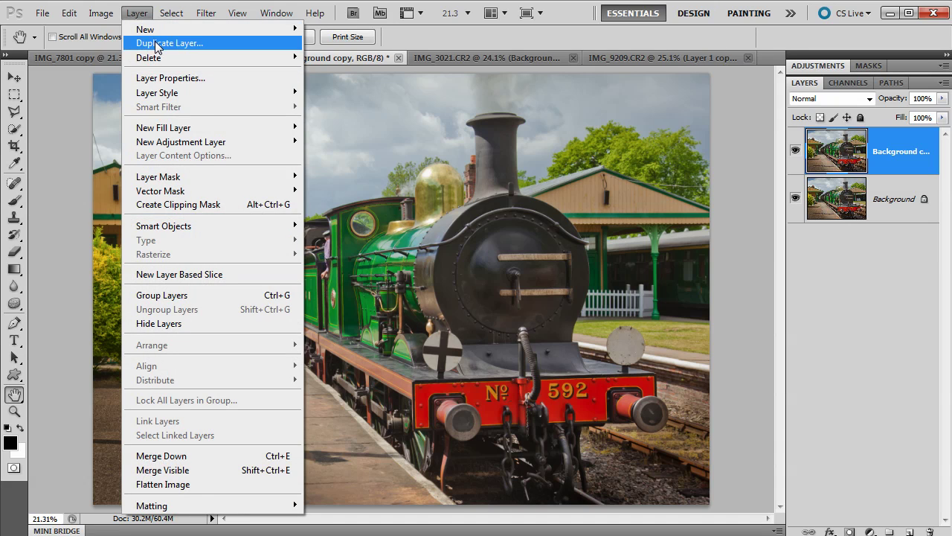
left_click(150, 43)
left_click(736, 236)
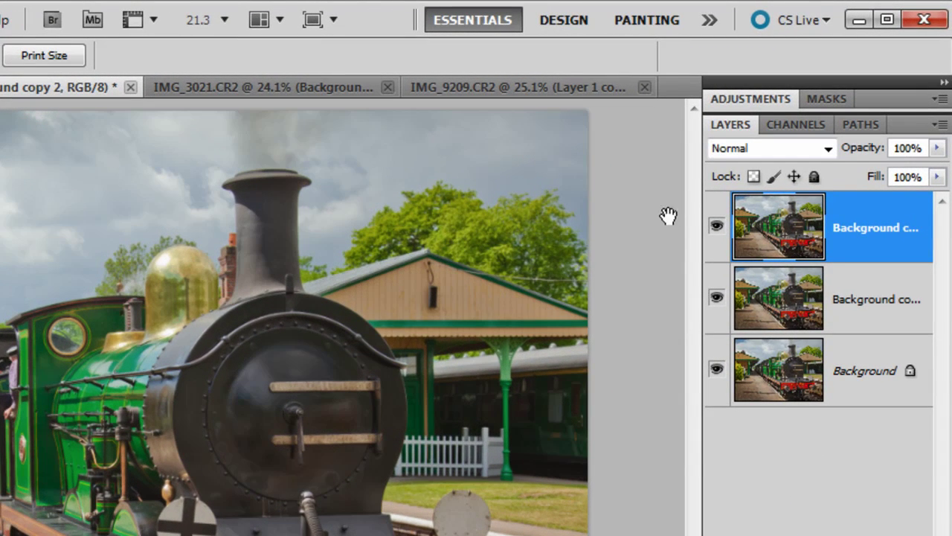
Hide both Background copy layers and select the original Background layer.
left_click(716, 227)
left_click(715, 298)
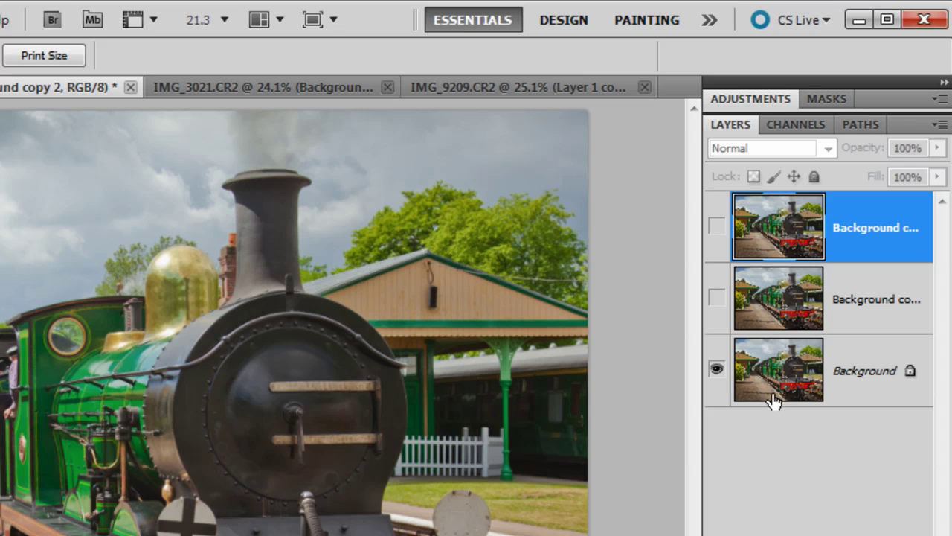
left_click(814, 387)
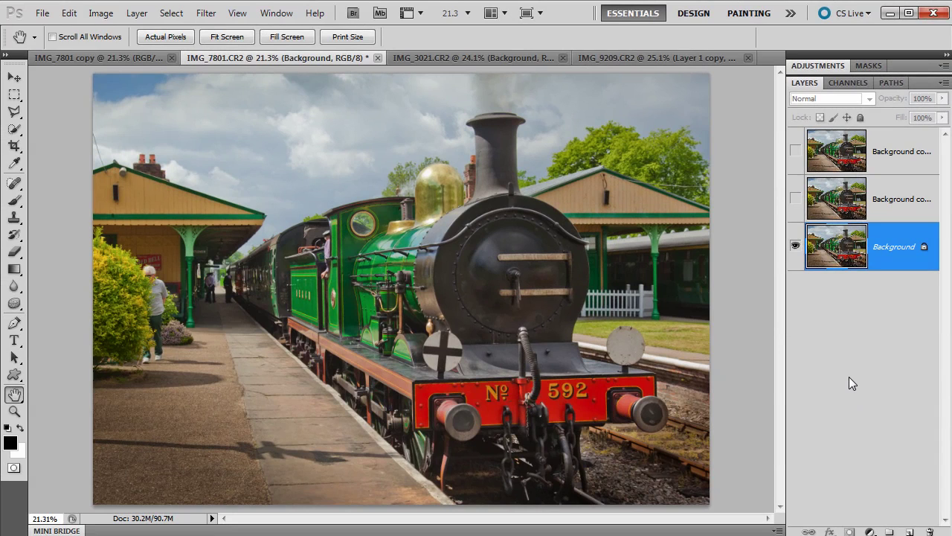
Apply Bas Relief to the Background with Detail 12, Smoothness 3 and Light Left.
left_click(210, 13)
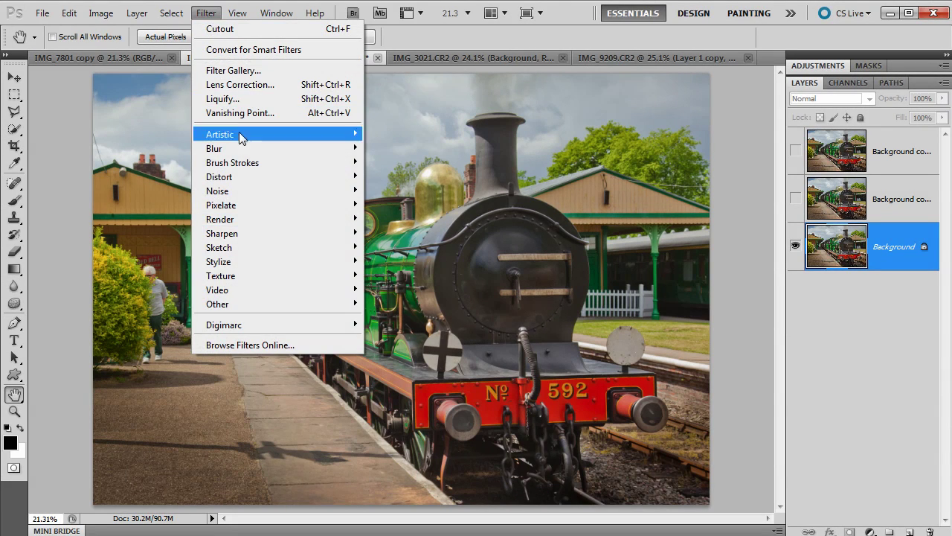
mouse_move(268, 247)
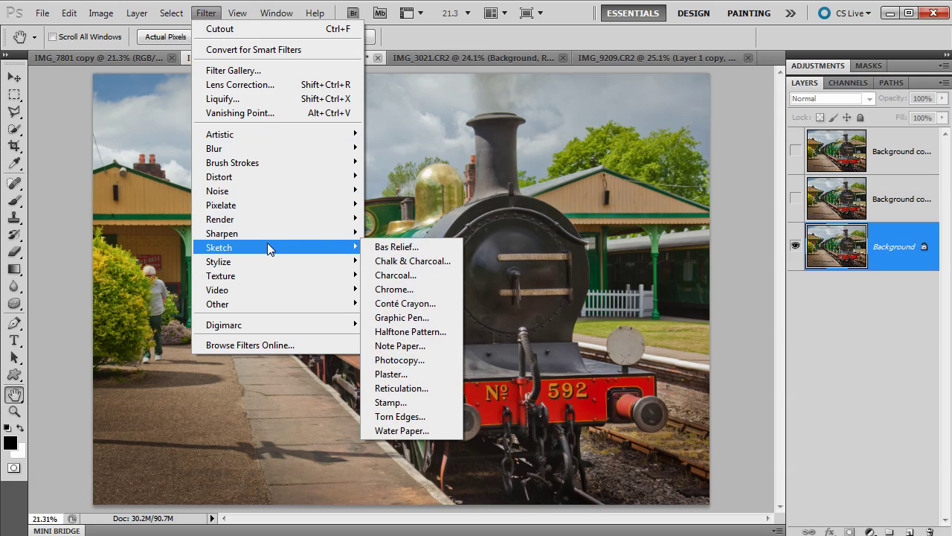
left_click(382, 246)
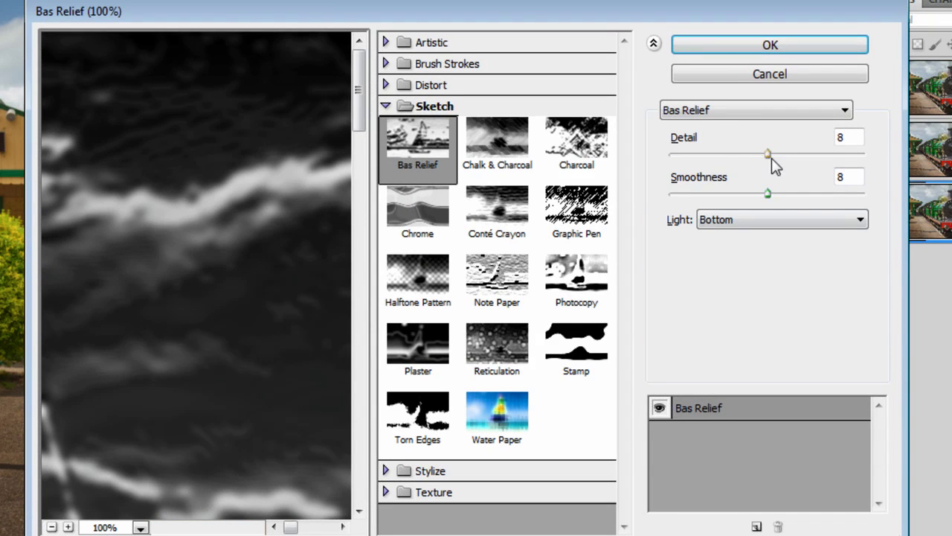
left_click_drag(770, 156, 828, 158)
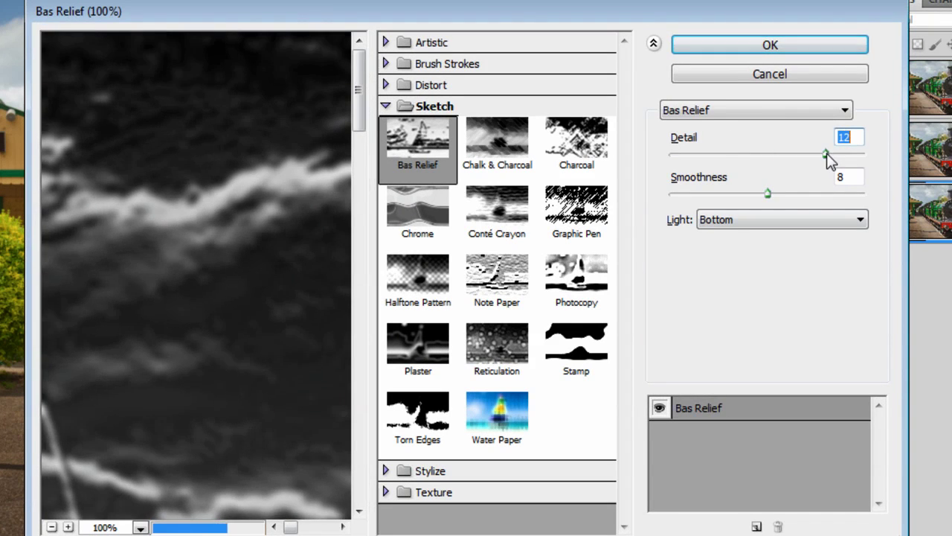
left_click_drag(768, 193, 701, 193)
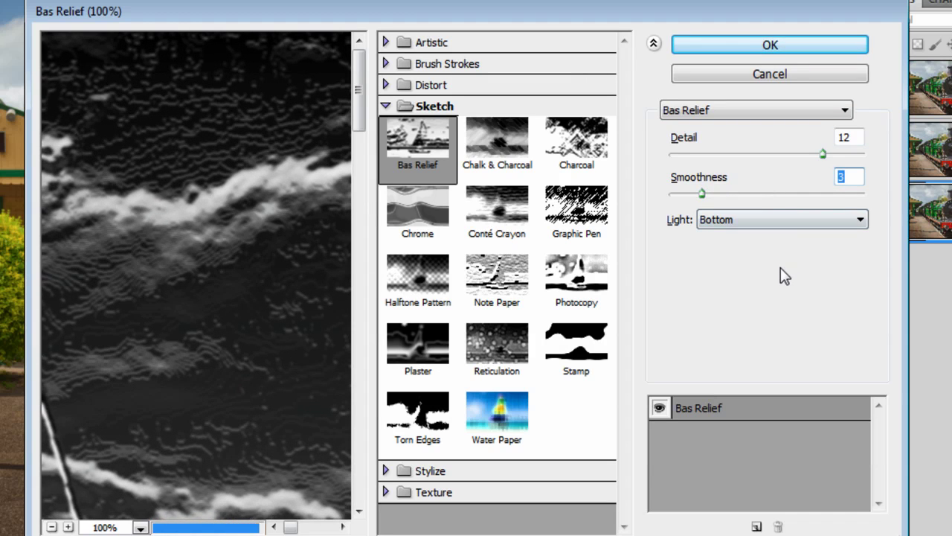
left_click(729, 220)
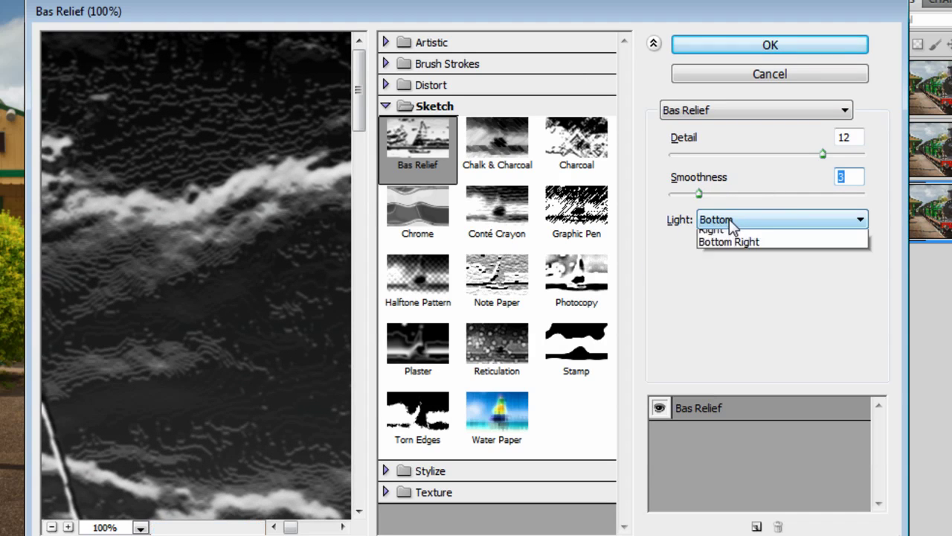
left_click(725, 260)
left_click(748, 43)
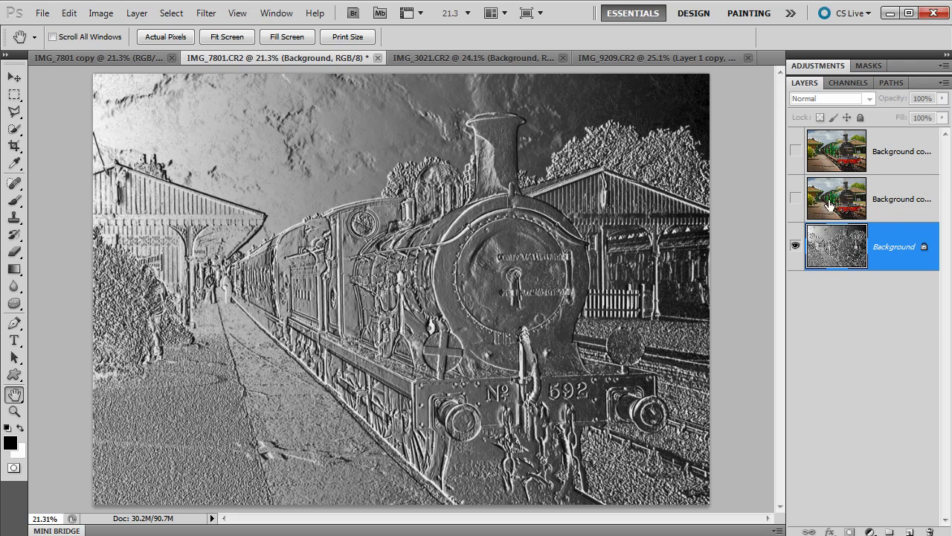
Show the middle Background copy, set it to Color blend mode, and merge it down.
left_click(795, 199)
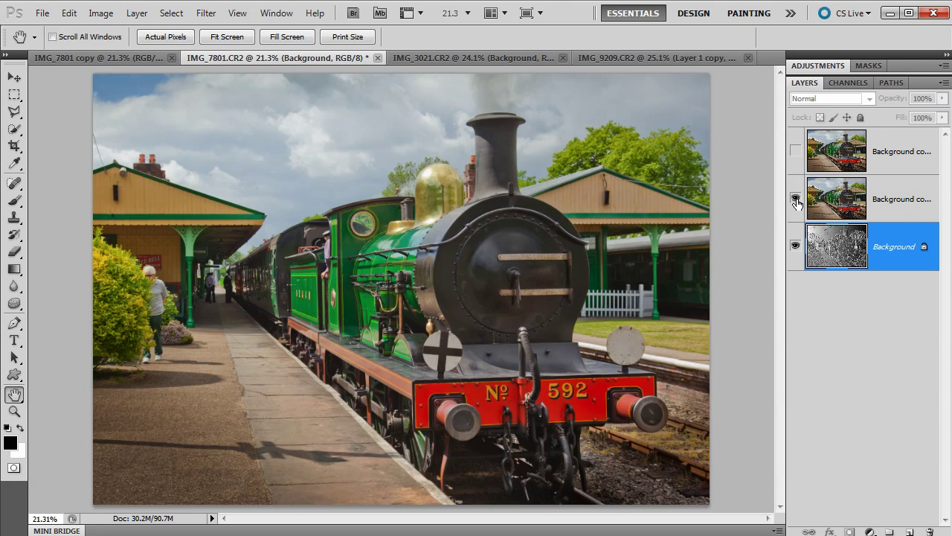
left_click(836, 201)
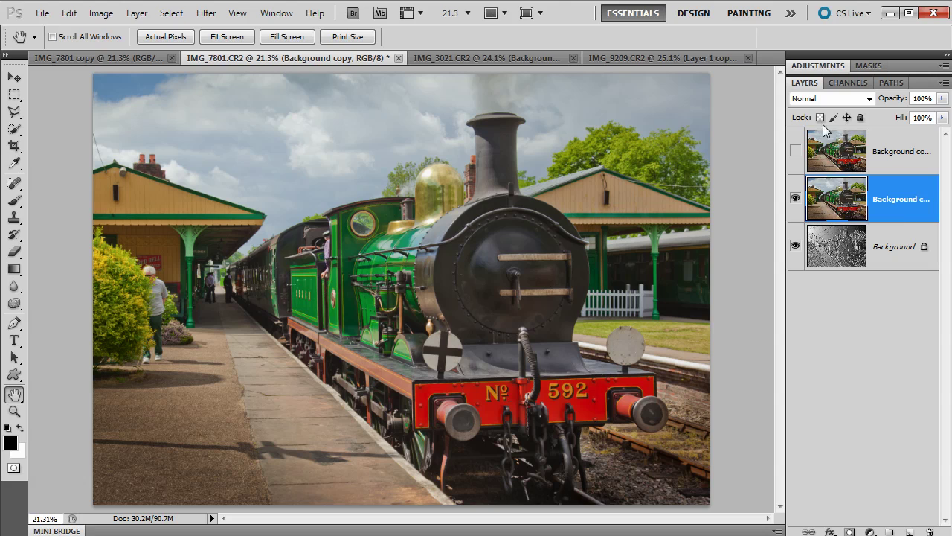
left_click(867, 99)
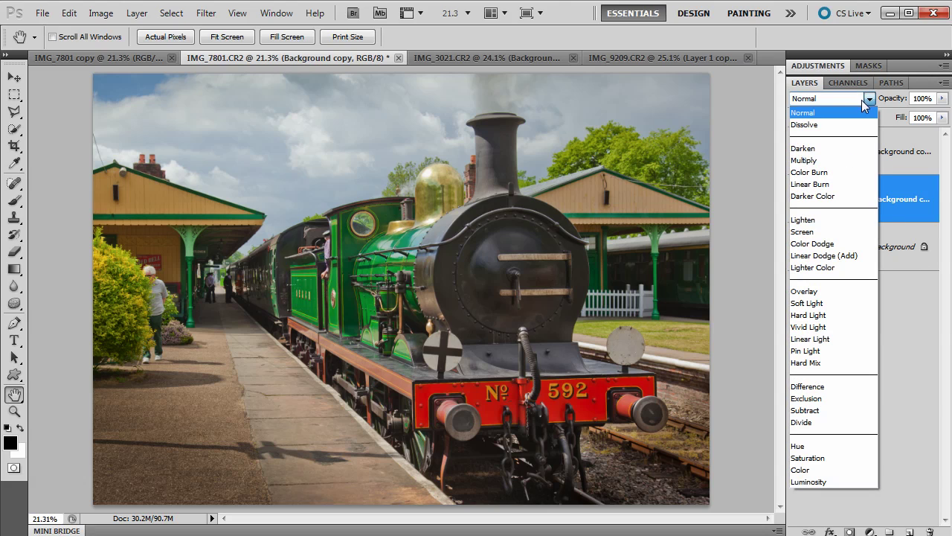
left_click(828, 469)
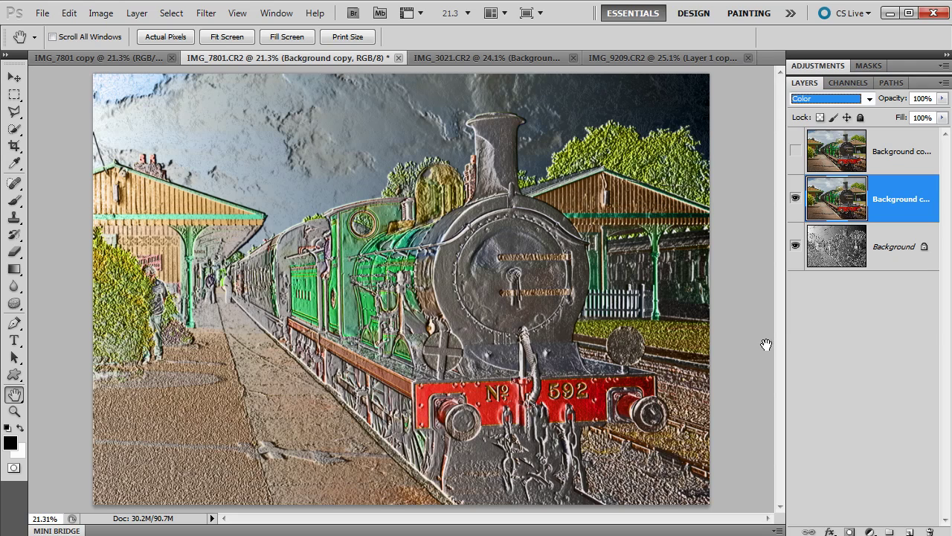
left_click(134, 17)
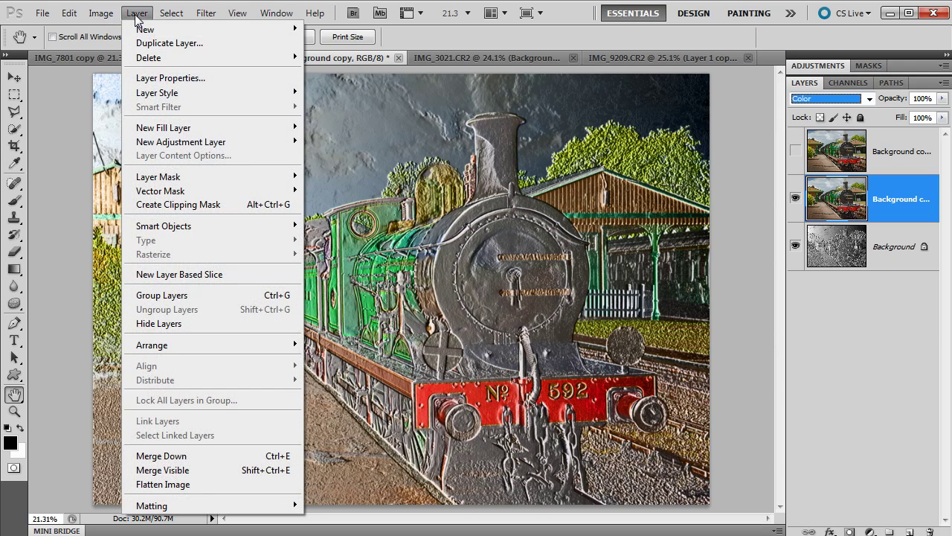
left_click(185, 456)
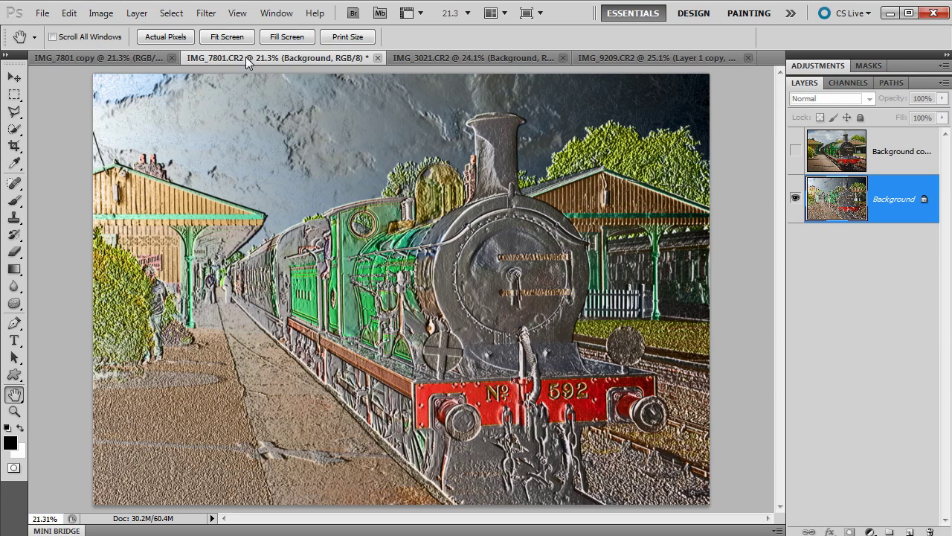
Apply Cutout to the Background with 8 levels, edge simplicity 6, edge fidelity 1.
left_click(206, 14)
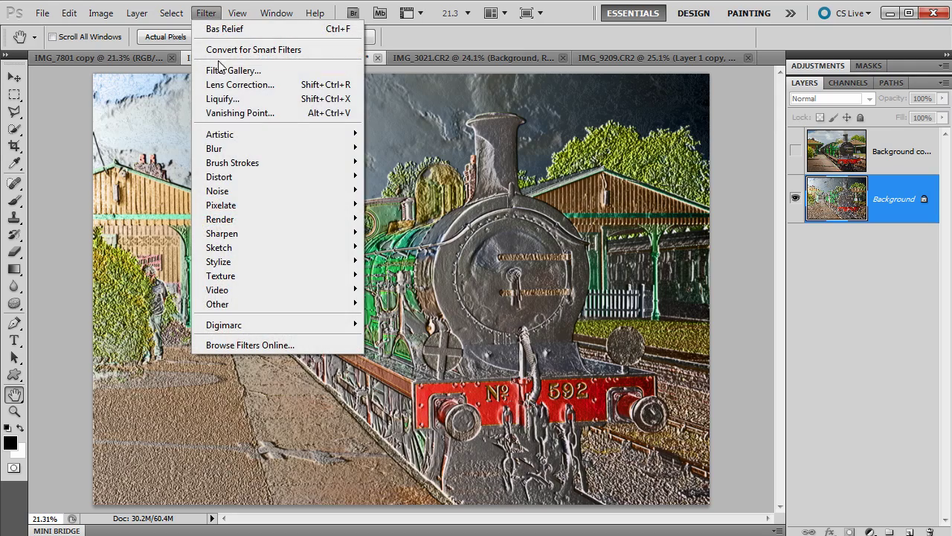
mouse_move(250, 135)
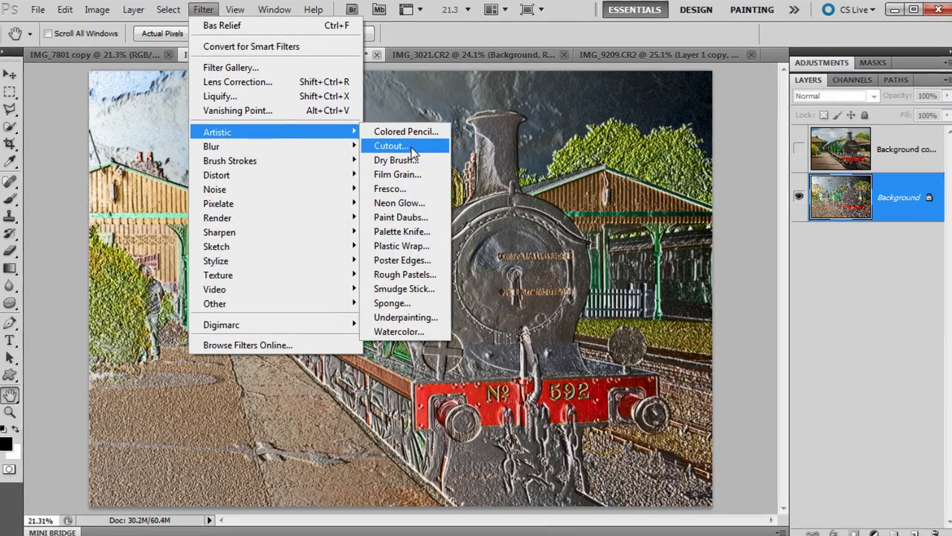
left_click(392, 148)
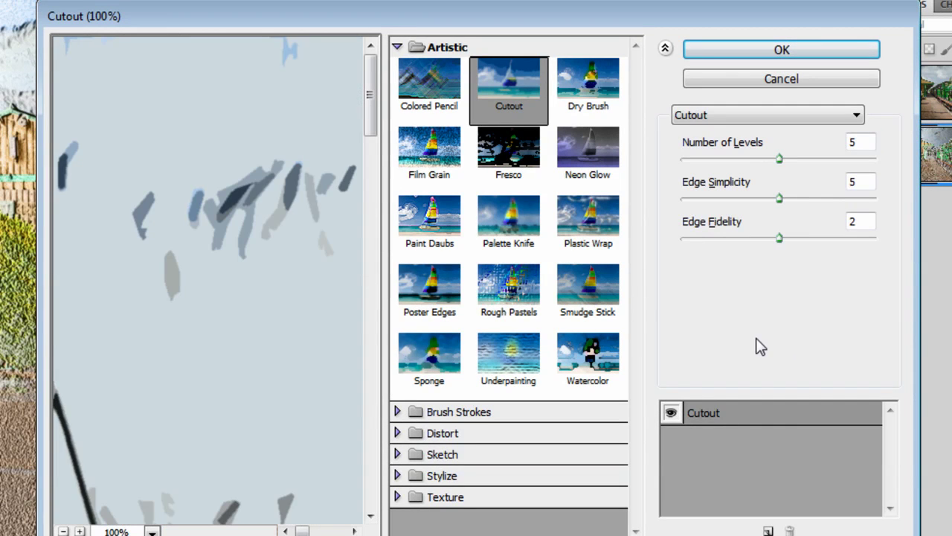
left_click(63, 531)
left_click(63, 531)
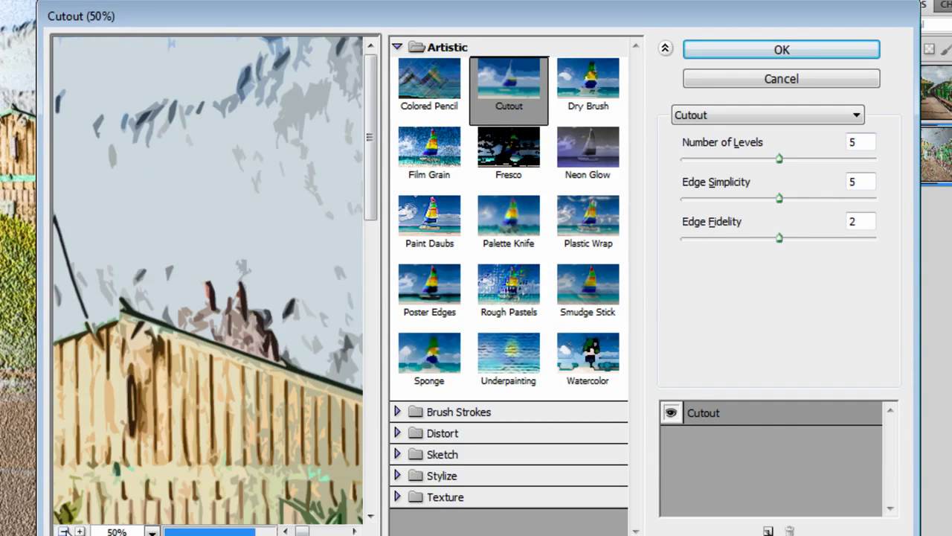
left_click(63, 531)
left_click_drag(276, 372, 96, 295)
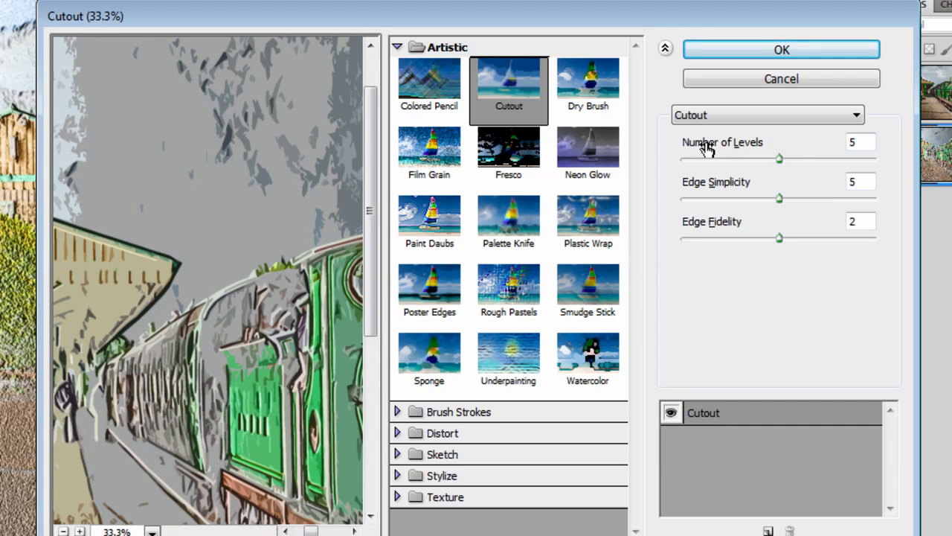
left_click_drag(777, 158, 896, 168)
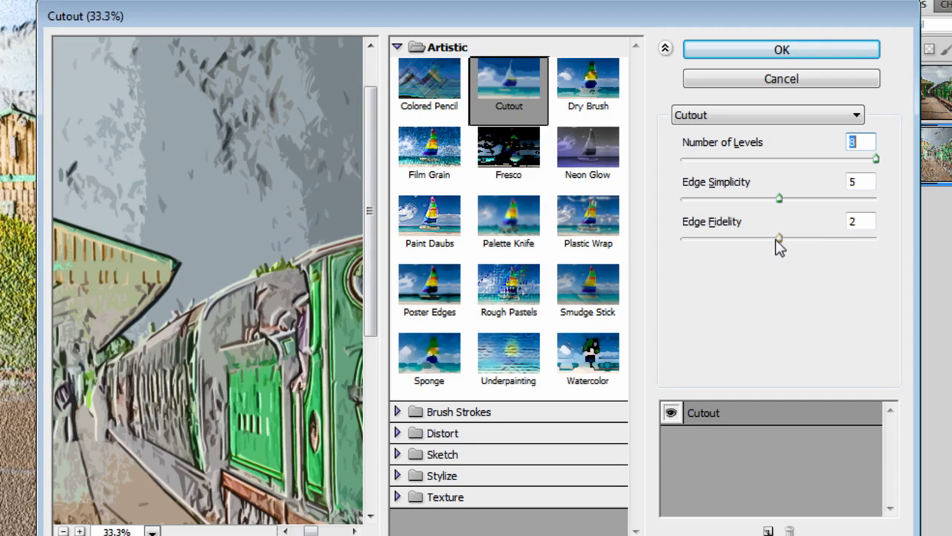
left_click_drag(778, 243, 682, 240)
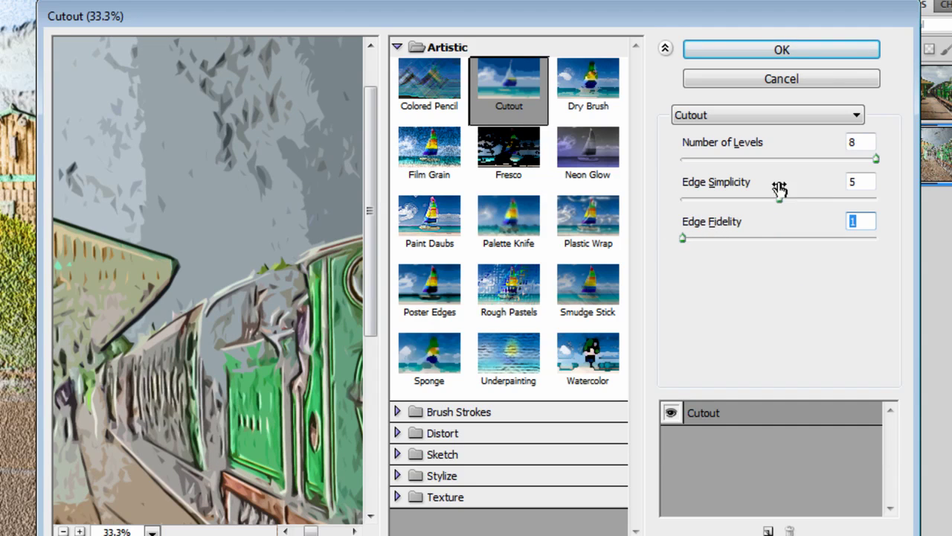
left_click_drag(779, 199, 793, 202)
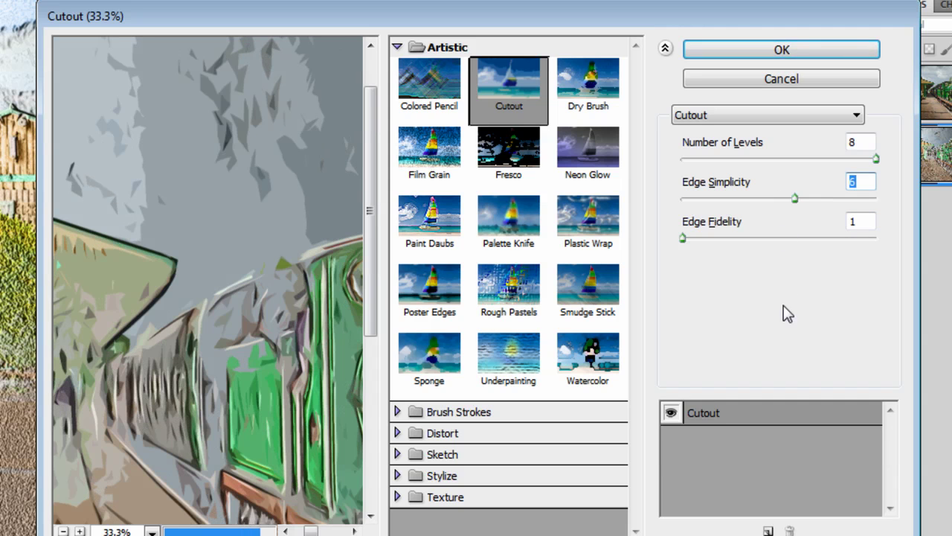
left_click(719, 52)
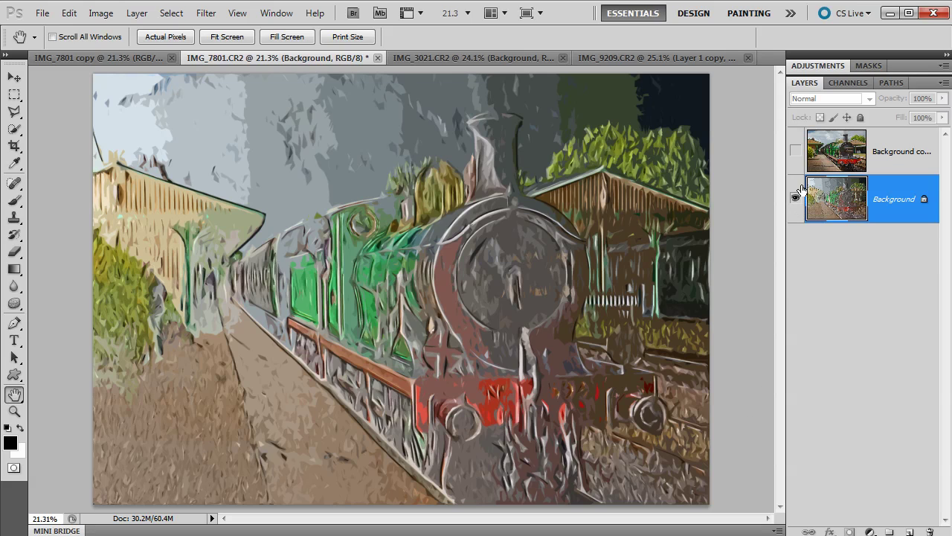
Make the top Background copy layer visible and select it.
left_click(795, 152)
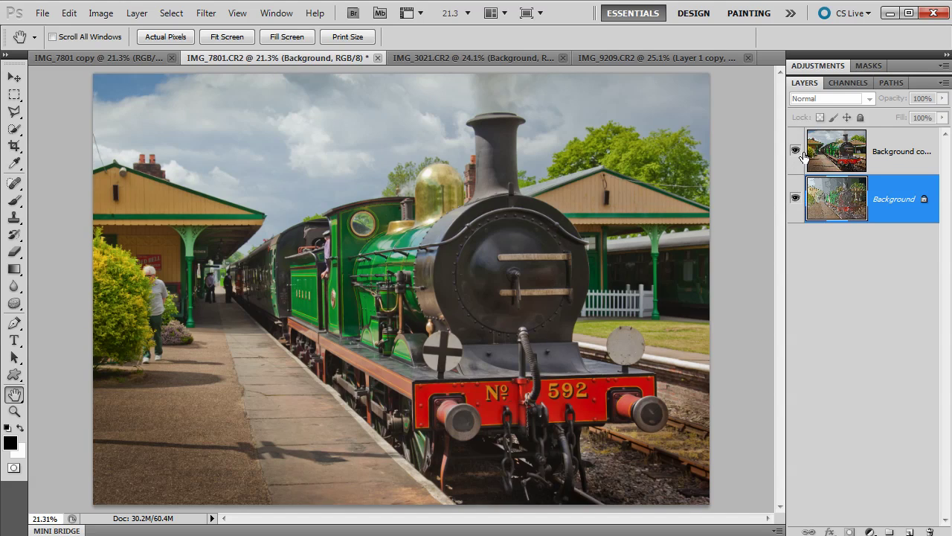
left_click(831, 158)
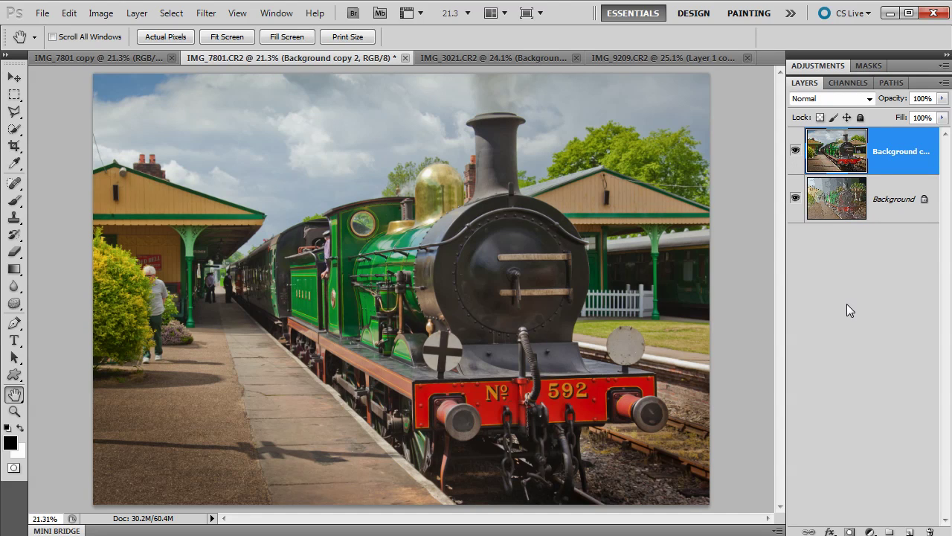
Apply Cutout to the top copy with 8 levels, edge simplicity 7, edge fidelity 1.
left_click(212, 17)
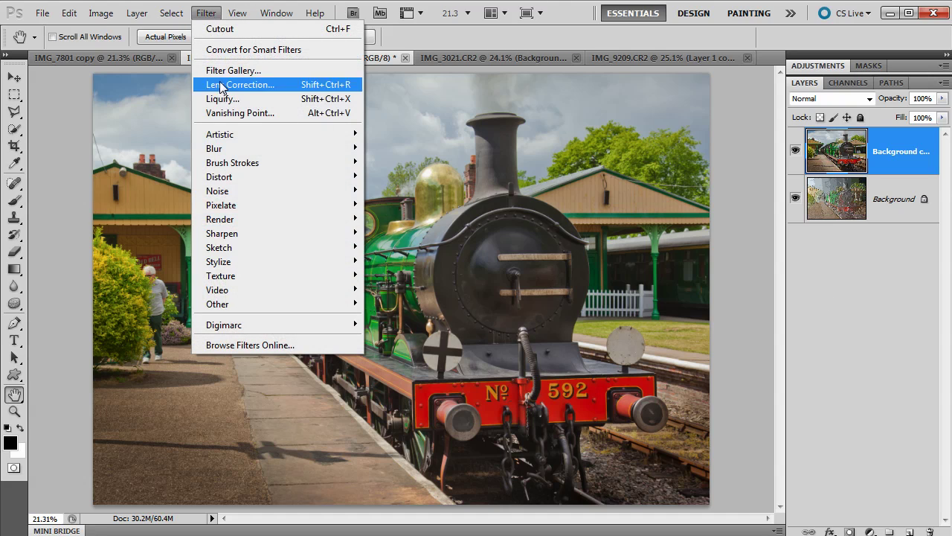
mouse_move(240, 135)
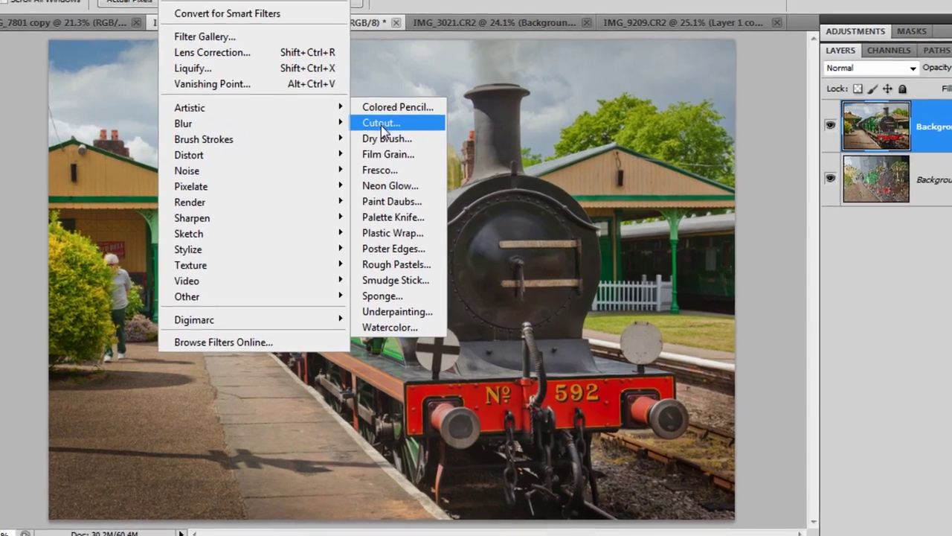
left_click(390, 149)
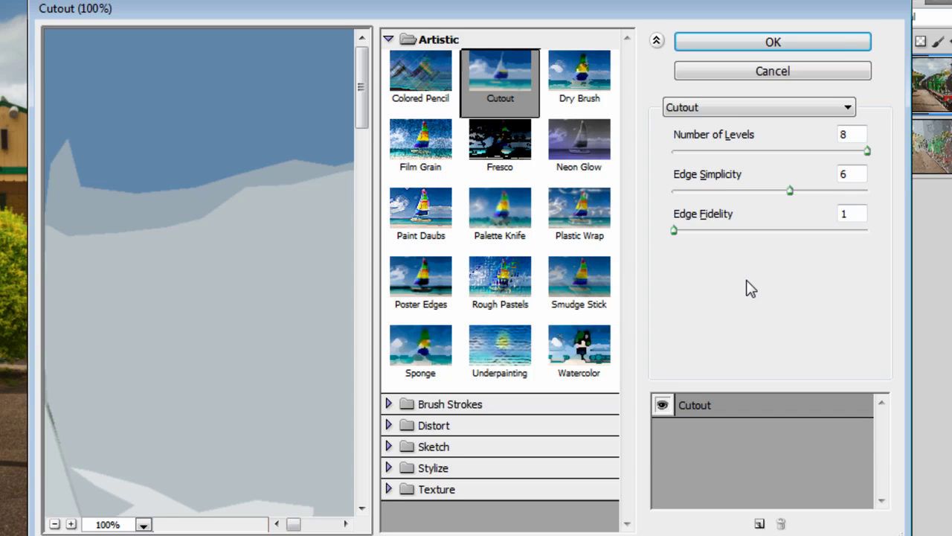
left_click(54, 523)
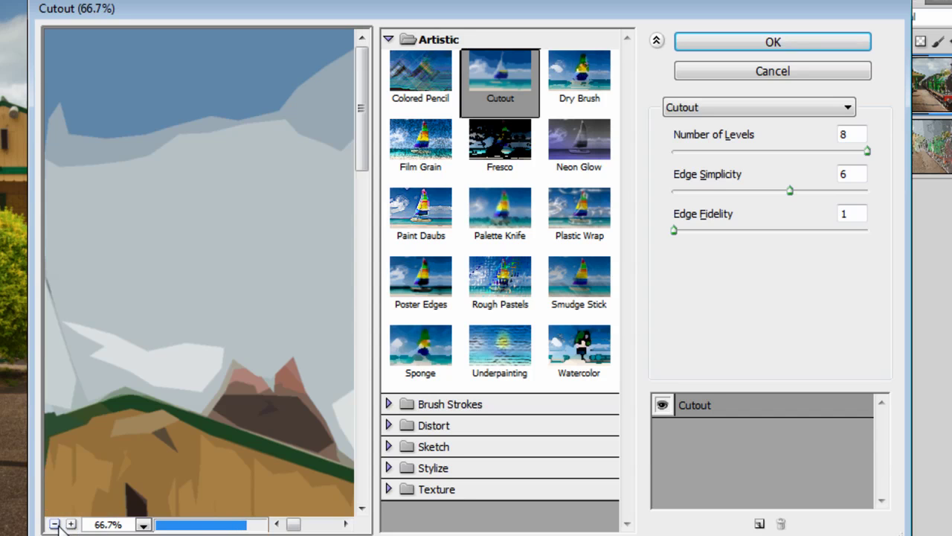
left_click(54, 523)
left_click(54, 524)
left_click_drag(288, 386, 148, 349)
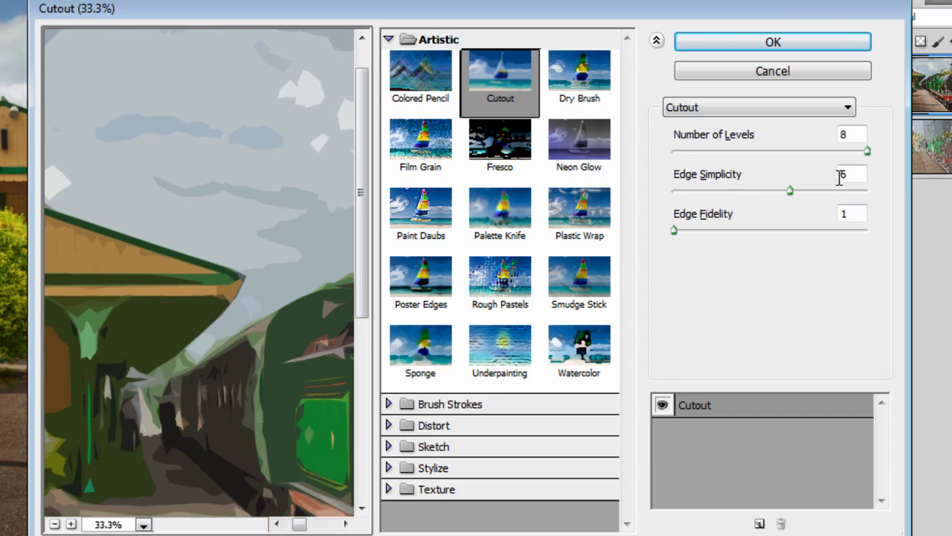
left_click(793, 191)
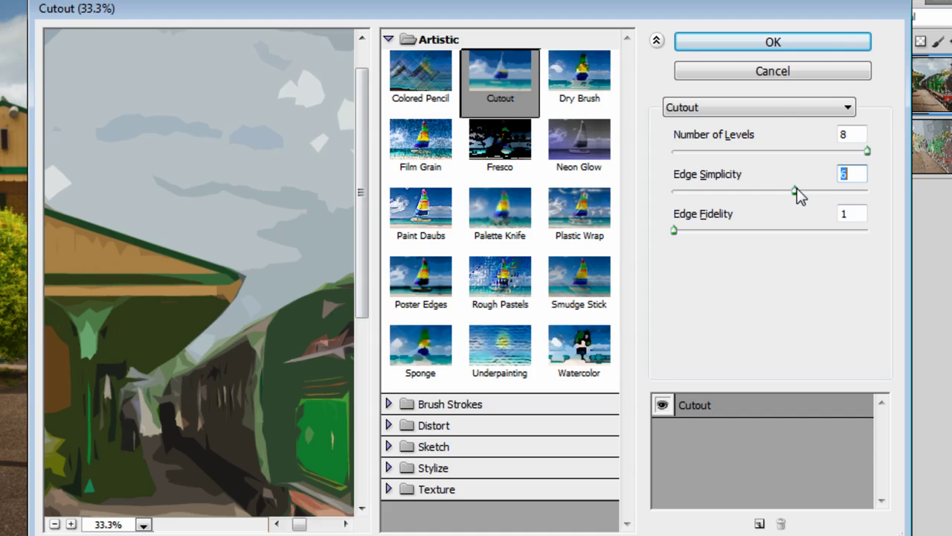
left_click_drag(798, 195, 805, 196)
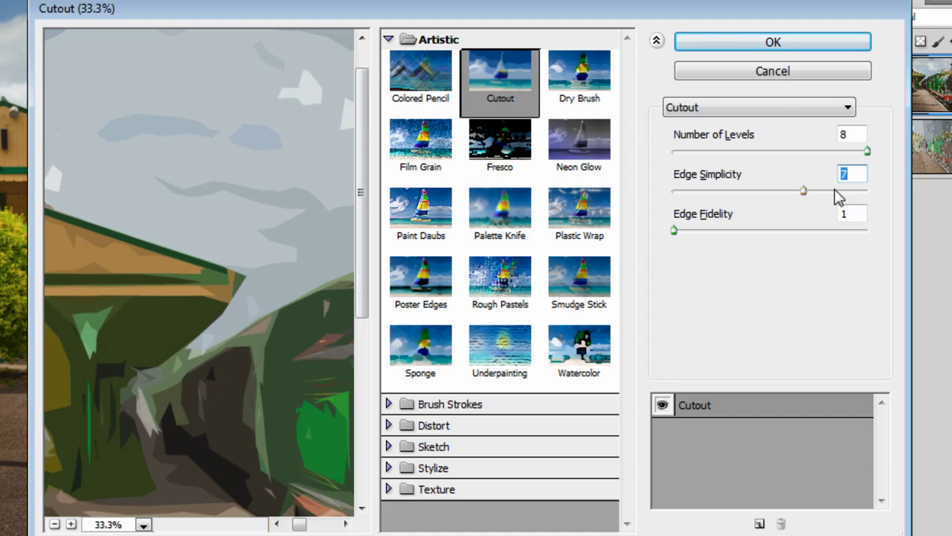
left_click(772, 40)
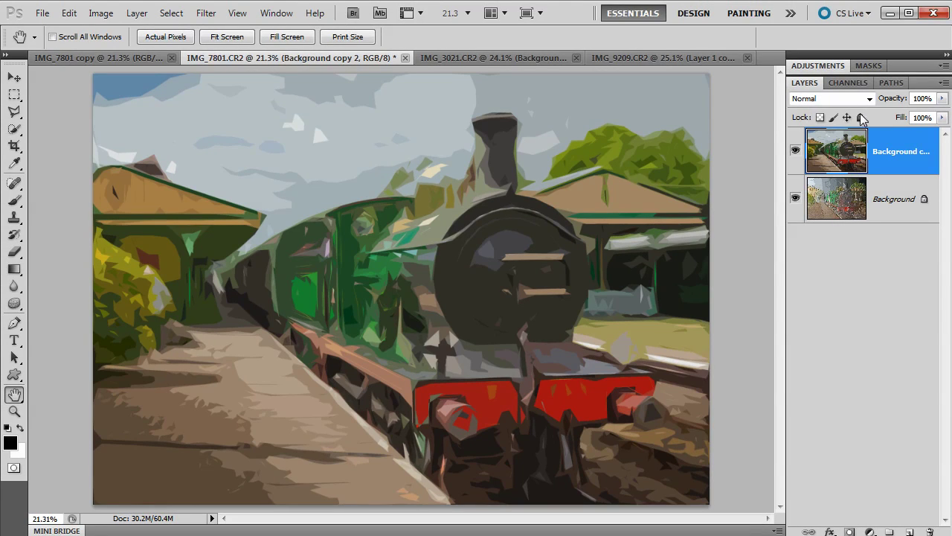
Set the top cutout layer's blend mode to Overlay.
left_click(820, 100)
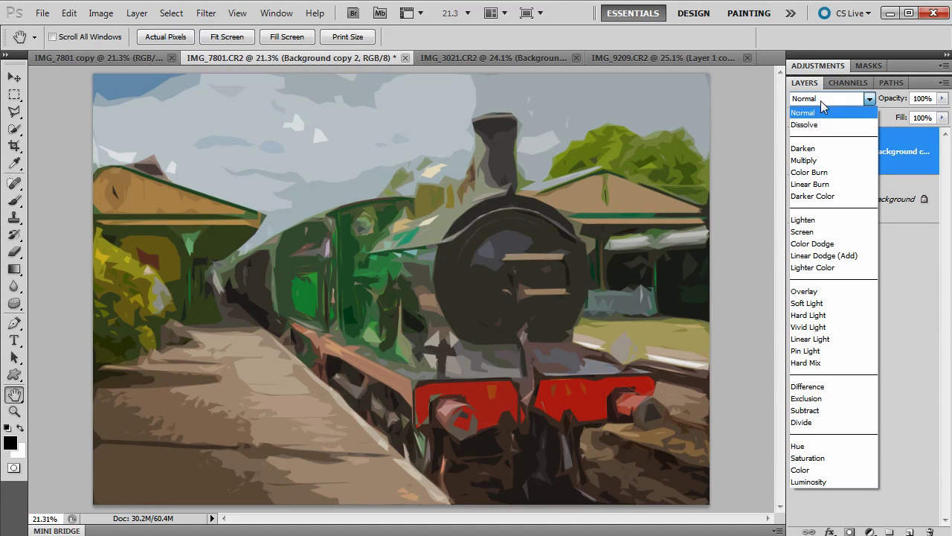
left_click(819, 291)
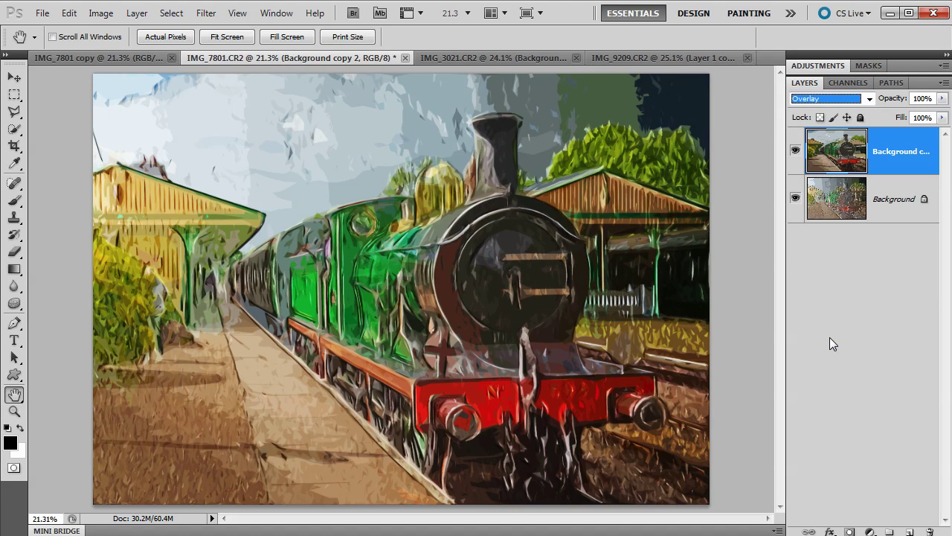
Inspect the locomotive at 100% zoom, then fit the whole image on screen.
key("ctrl+1")
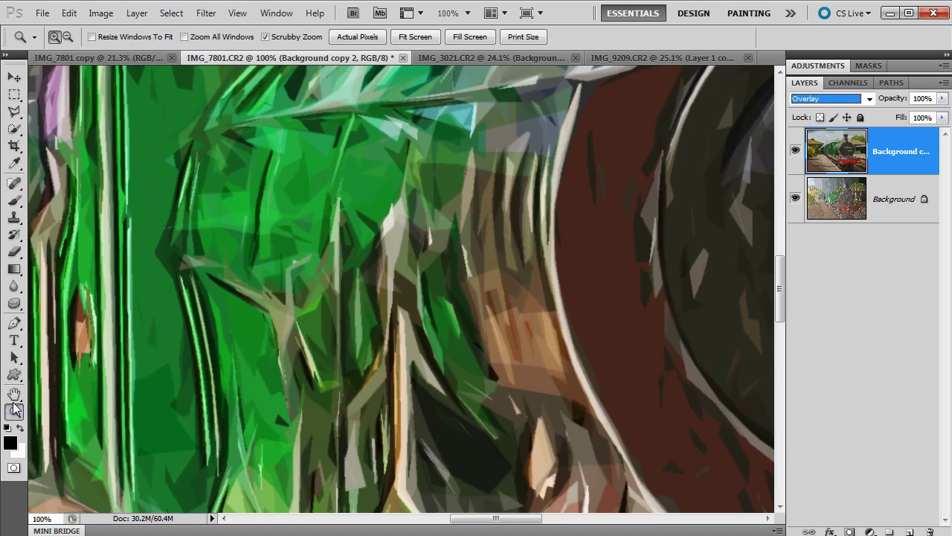
left_click_drag(364, 179, 455, 416)
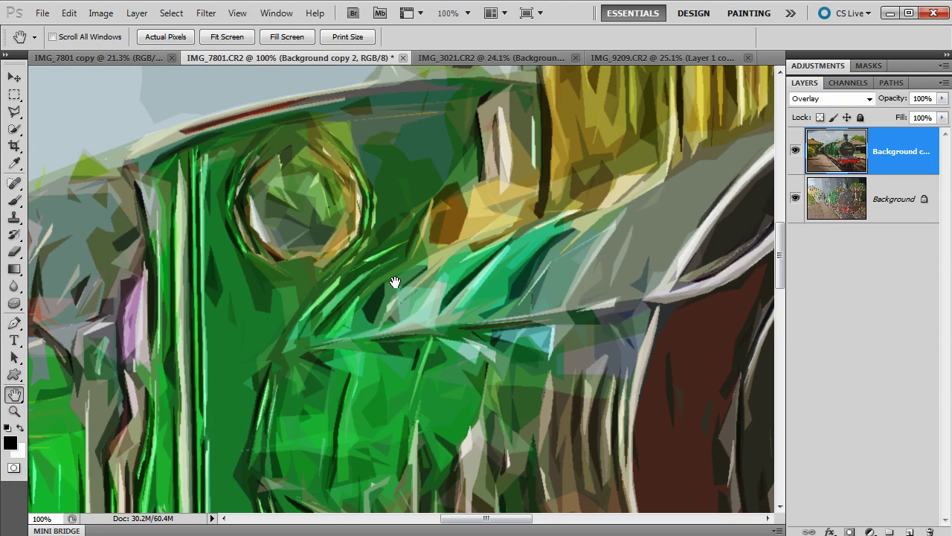
left_click(17, 395)
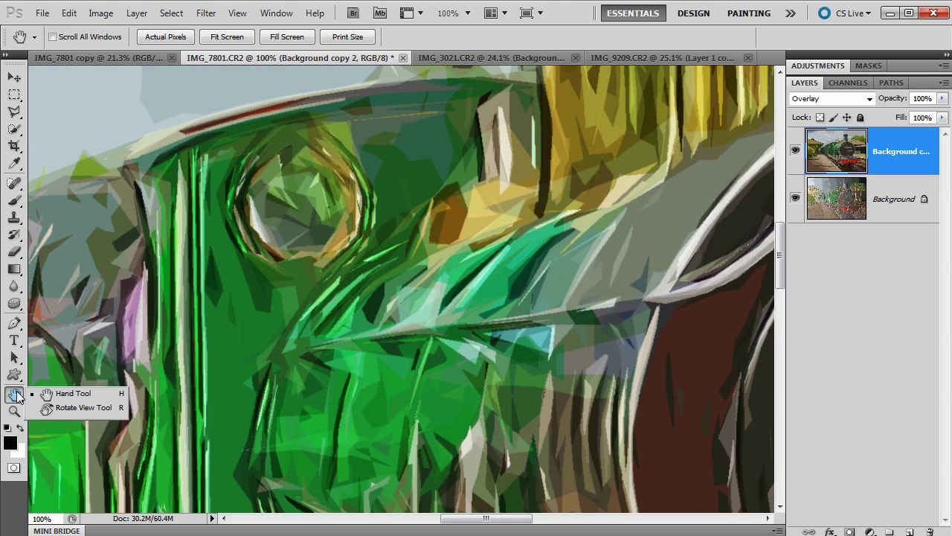
double_click(15, 394)
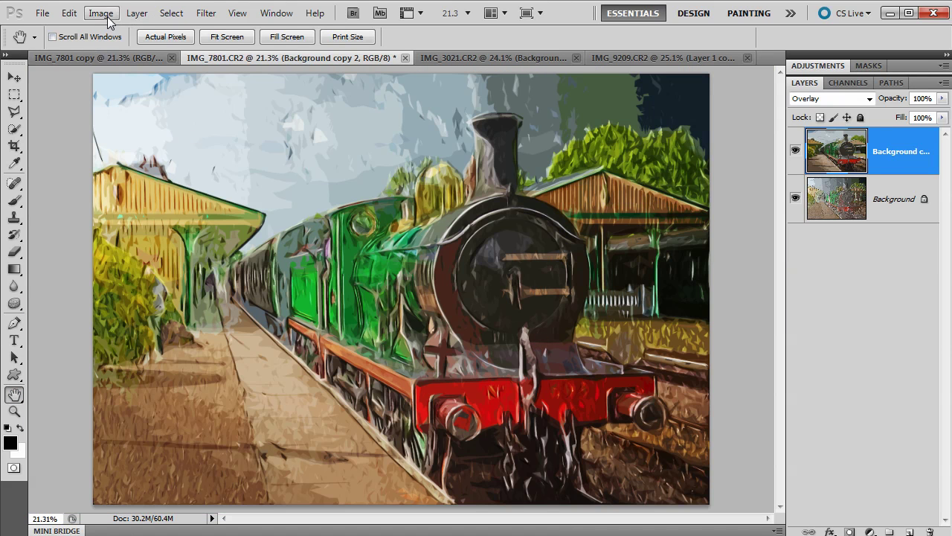
Flatten the train artwork into a single Background layer.
left_click(135, 13)
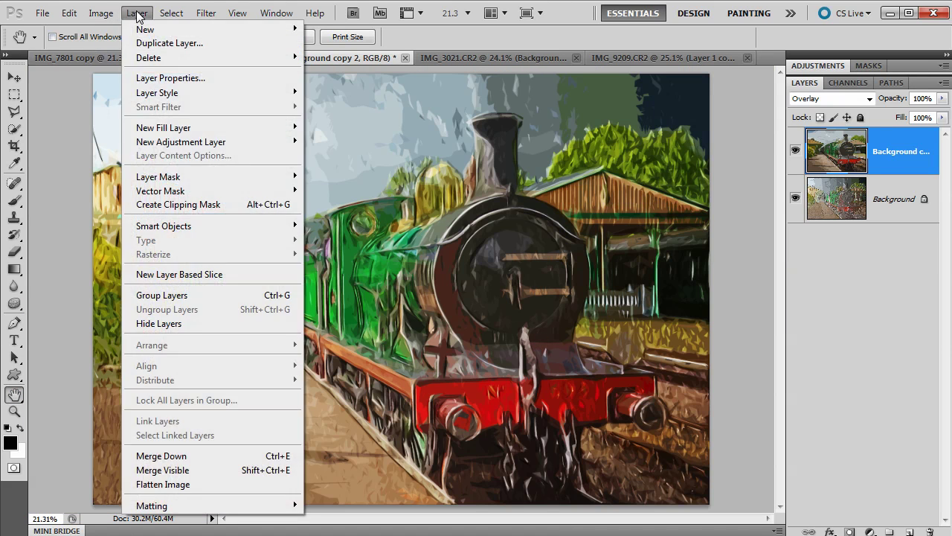
left_click(192, 485)
left_click(102, 14)
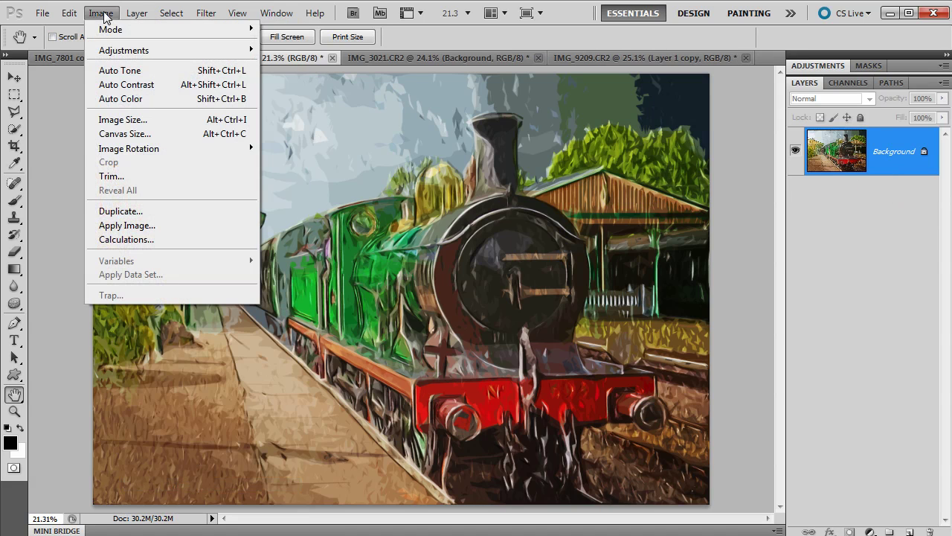
Apply Shadows/Highlights with Shadows Amount 20% and Highlights Amount 20%.
mouse_move(127, 49)
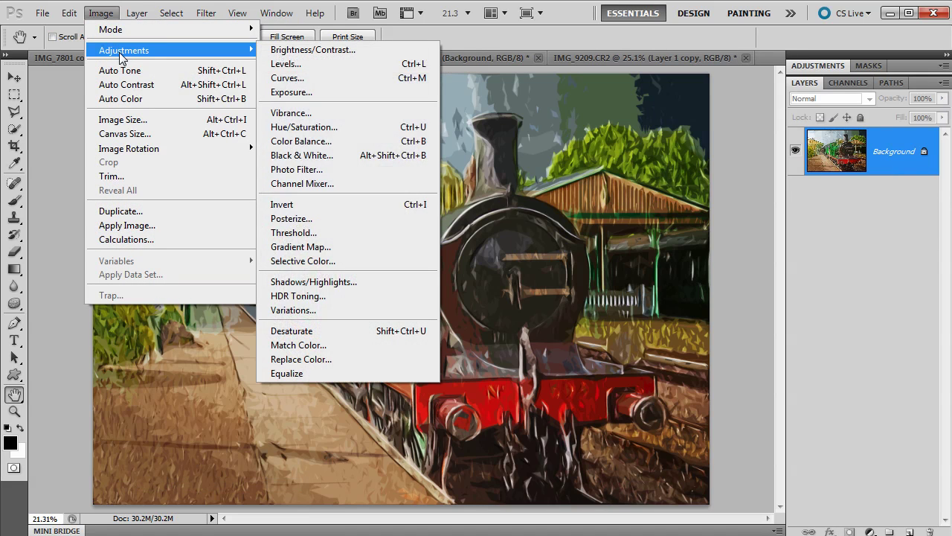
left_click(370, 281)
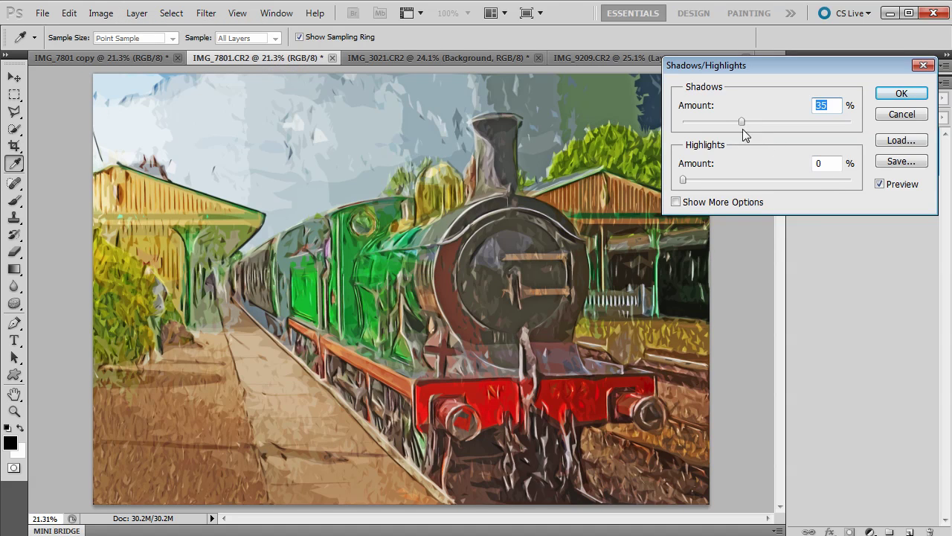
left_click_drag(742, 123, 719, 128)
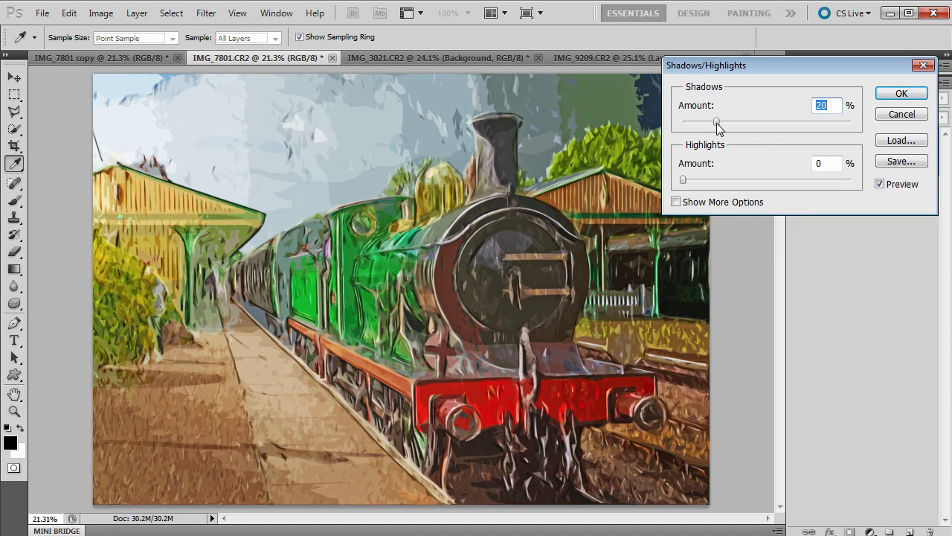
left_click_drag(686, 179, 717, 186)
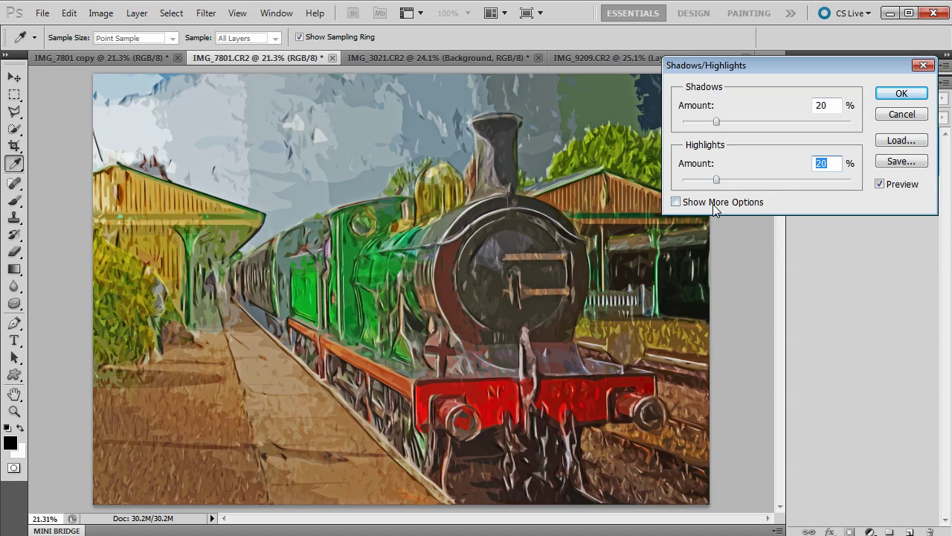
left_click(885, 98)
key("h")
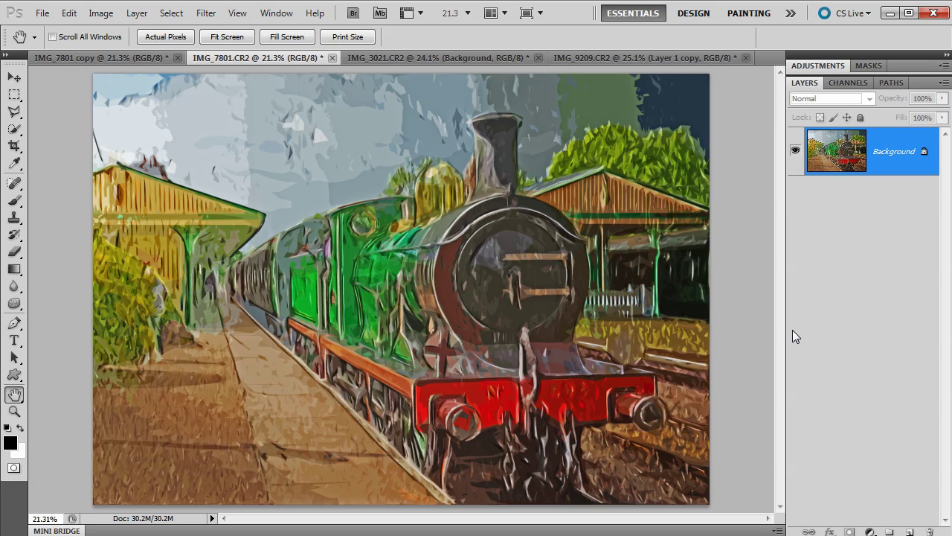
View the beach huts and garden bench artworks, then return to the IMG_7801 copy train document.
left_click(470, 58)
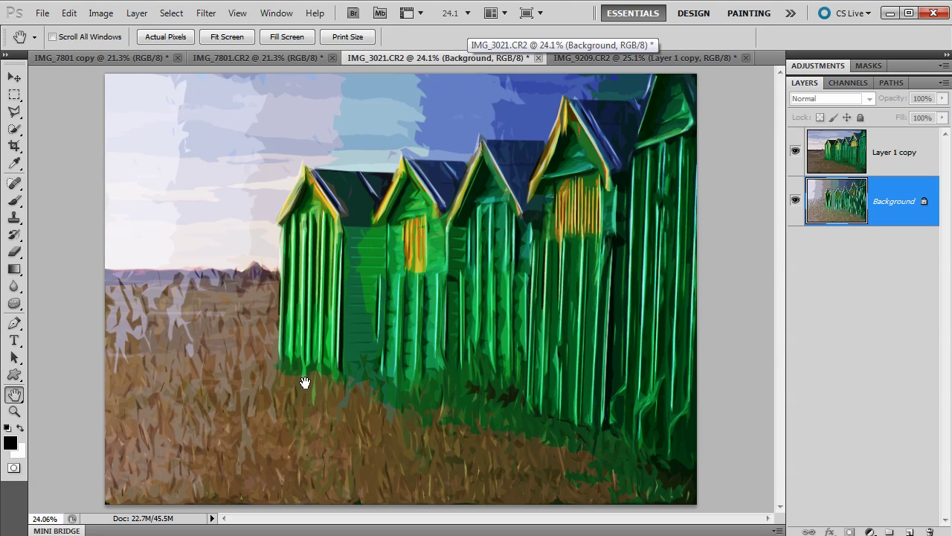
left_click(600, 58)
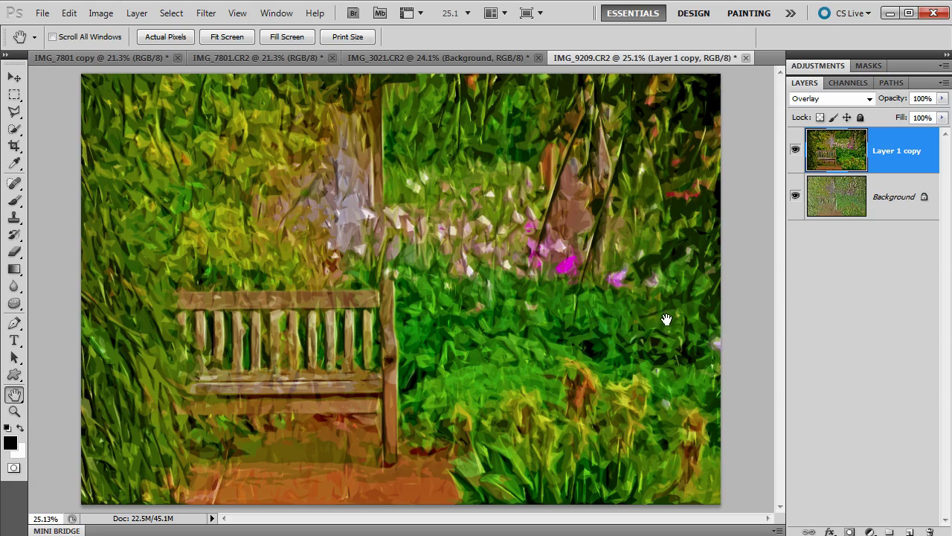
left_click(107, 57)
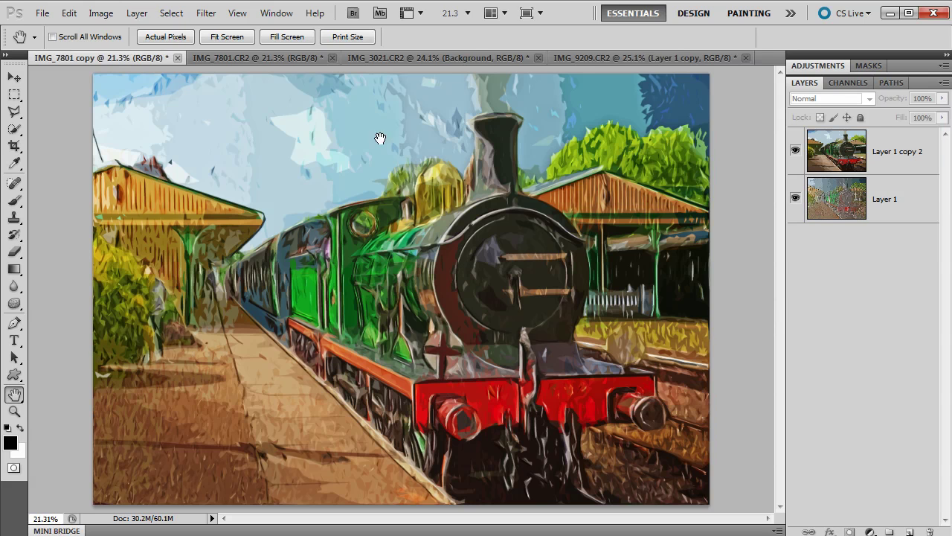